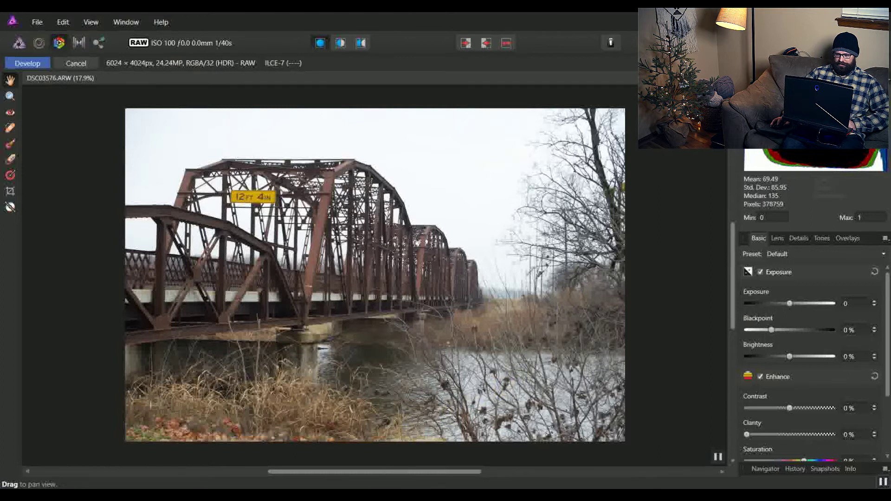
# Compare with the finished bridge JPG, then trial the Try This preset and a tone curve preset.
pyautogui.click(381, 457)
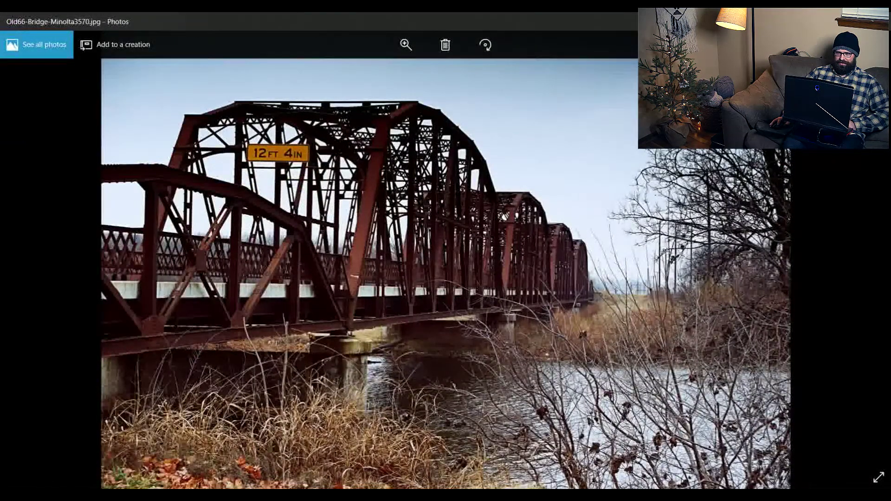
pyautogui.hotkey('alt', 'Tab')
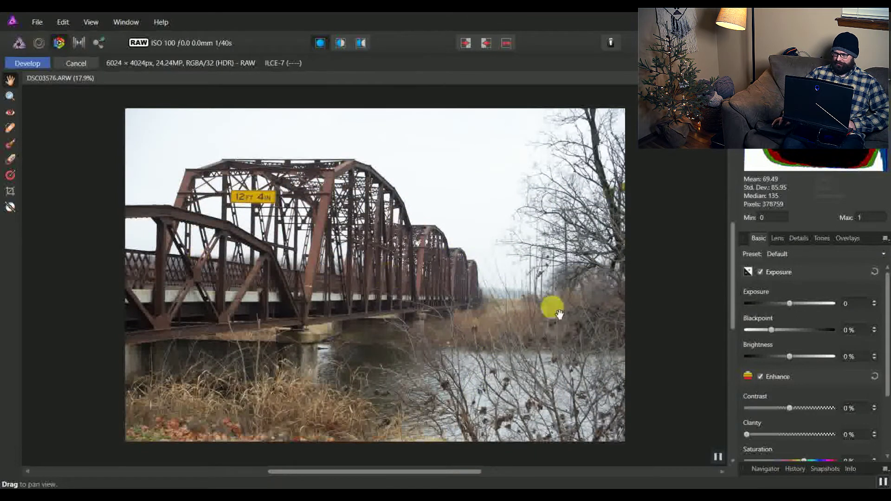
pyautogui.click(790, 254)
pyautogui.click(790, 277)
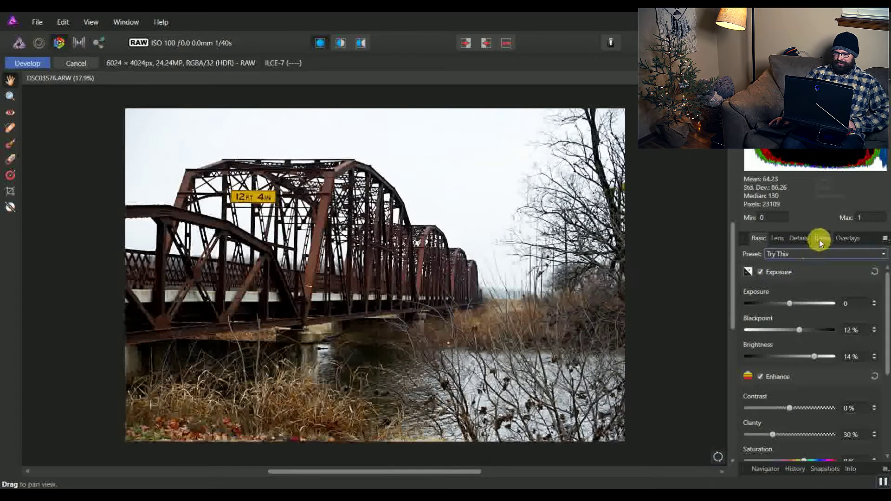
pyautogui.click(821, 238)
pyautogui.click(817, 255)
pyautogui.click(812, 279)
pyautogui.click(756, 238)
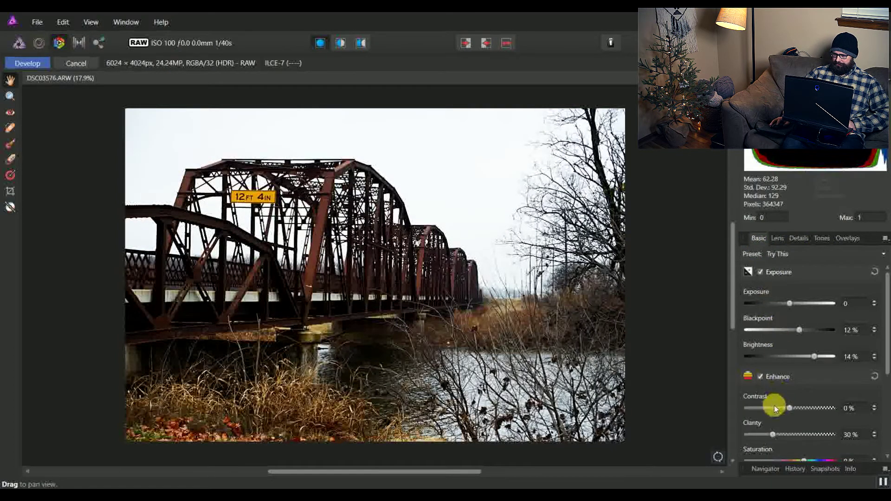
# Lower contrast to -21%, compare another preset, and reset the tones to Default.
pyautogui.moveTo(774, 408); pyautogui.dragTo(772, 408)
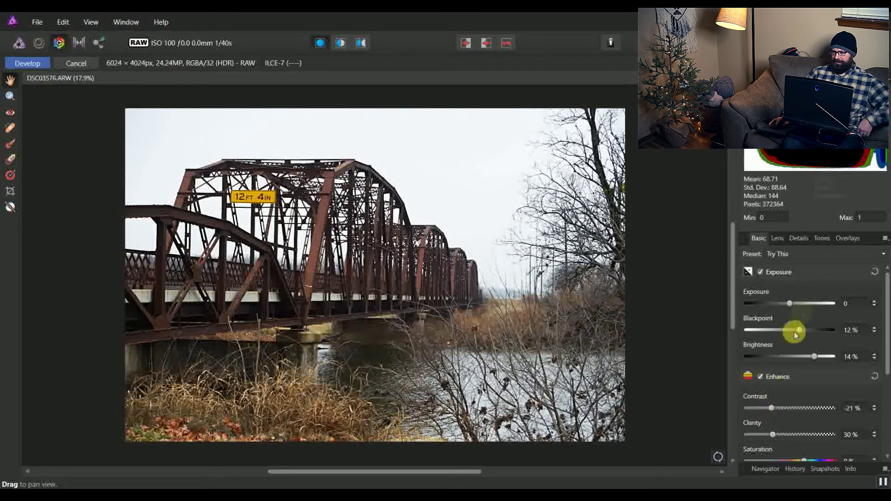
pyautogui.click(797, 253)
pyautogui.click(798, 265)
pyautogui.click(819, 241)
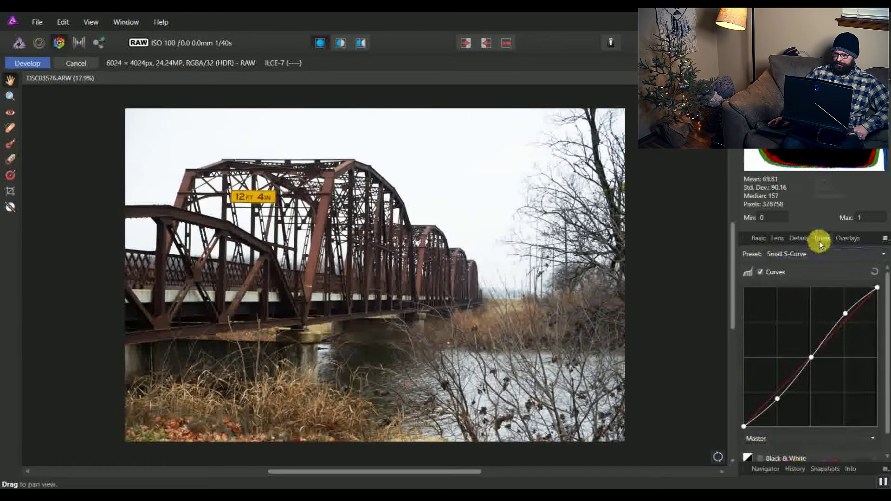
pyautogui.click(819, 254)
pyautogui.click(818, 266)
pyautogui.click(756, 241)
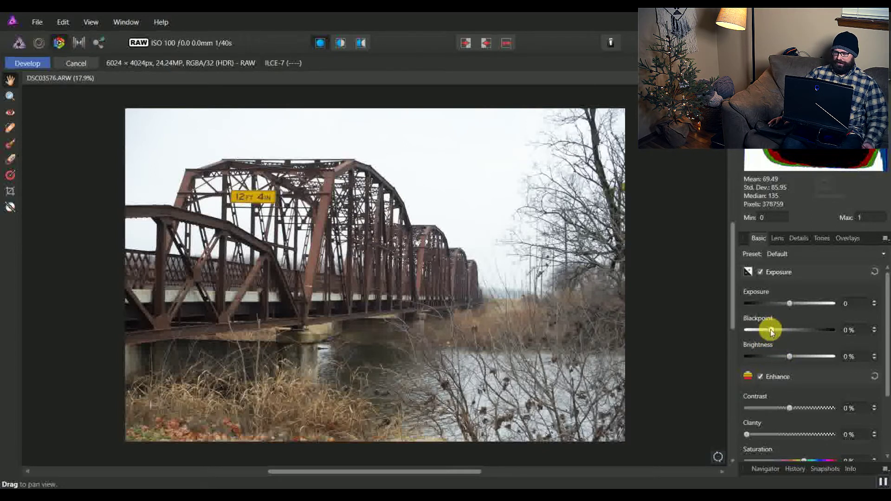
# Drop contrast to -25%, set blackpoint to 12% and brightness to 14%.
pyautogui.click(769, 407)
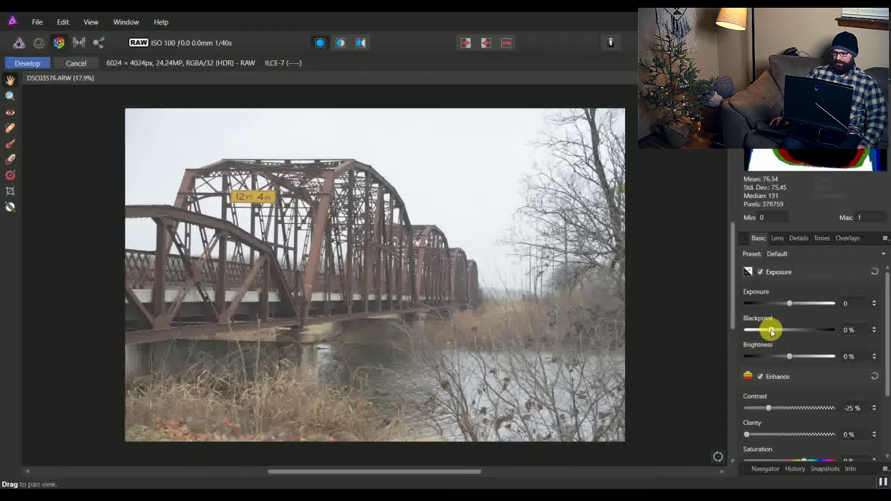
pyautogui.moveTo(772, 330); pyautogui.dragTo(797, 331)
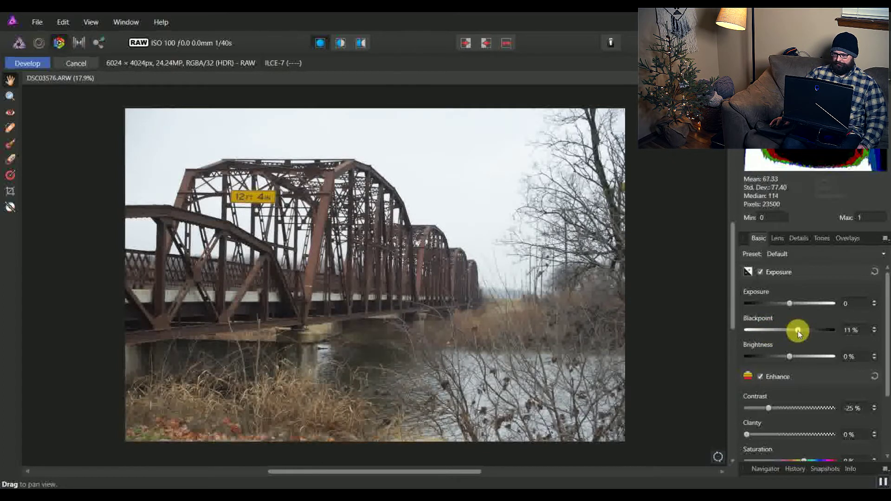
pyautogui.moveTo(798, 331); pyautogui.dragTo(809, 355)
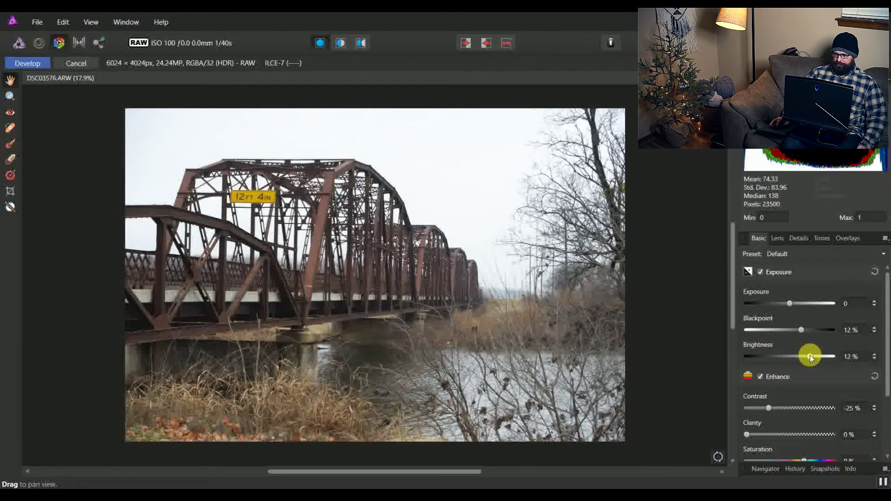
pyautogui.moveTo(809, 355); pyautogui.dragTo(813, 355)
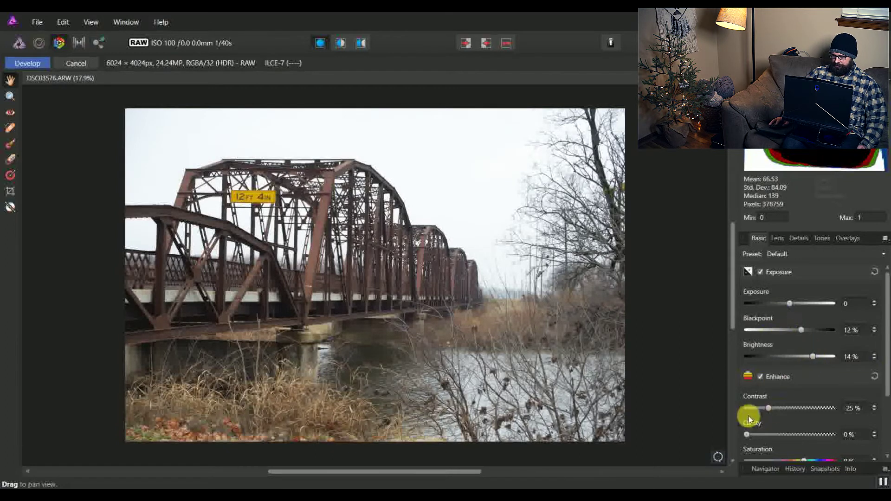
# Bring contrast back to exactly -20% and enable Shadows & Highlights.
pyautogui.moveTo(770, 410); pyautogui.dragTo(773, 408)
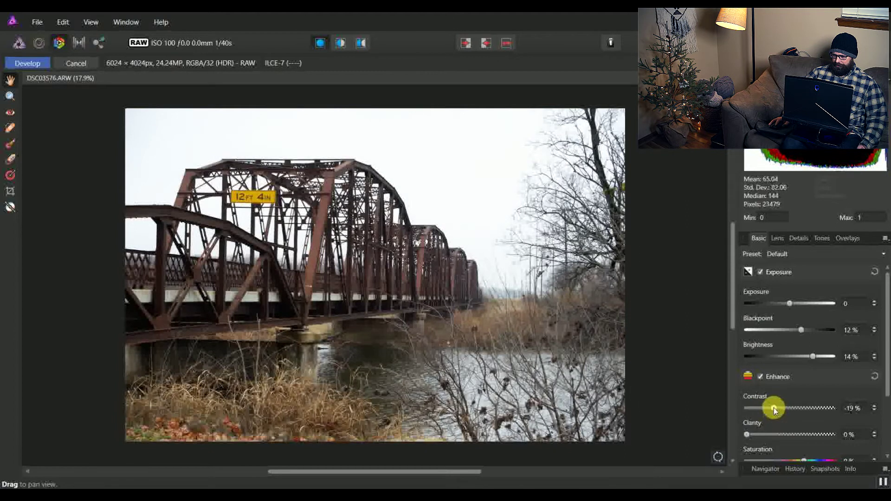
pyautogui.click(874, 410)
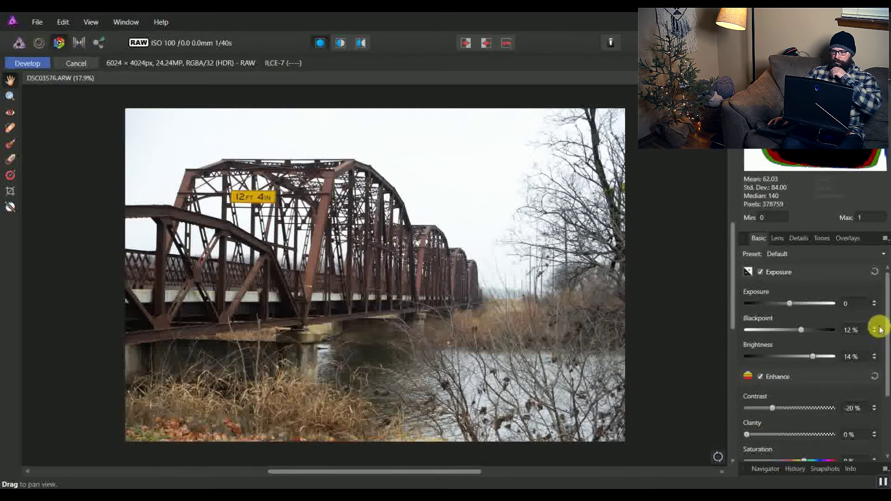
pyautogui.moveTo(884, 314); pyautogui.dragTo(887, 375)
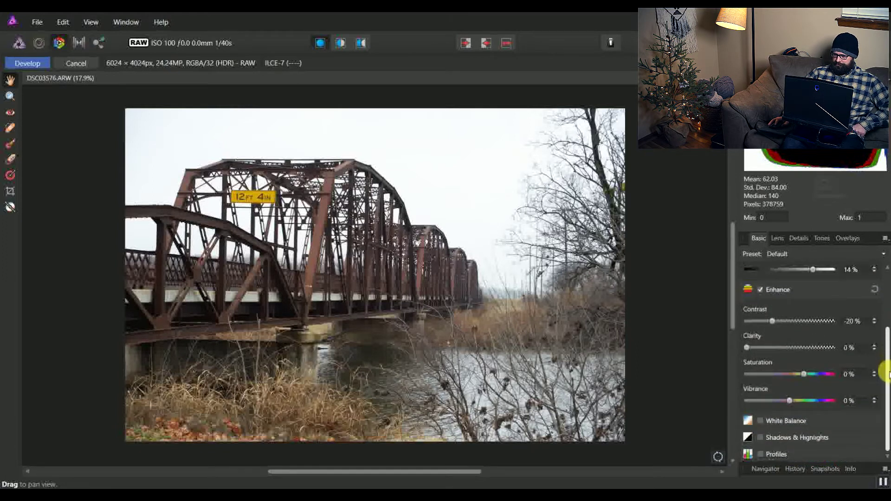
pyautogui.click(760, 437)
# Pull Highlights down to about -50% and lift Shadows to about 30%.
pyautogui.moveTo(886, 387); pyautogui.dragTo(886, 434)
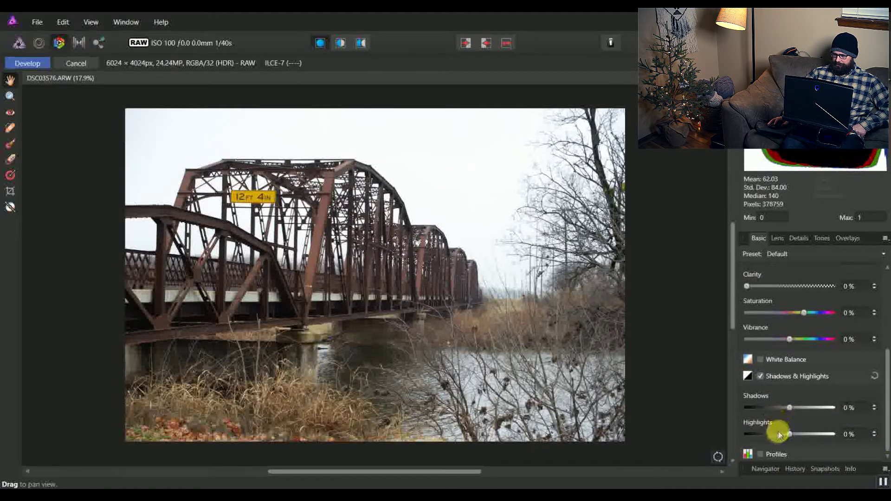
pyautogui.moveTo(772, 434); pyautogui.dragTo(767, 435)
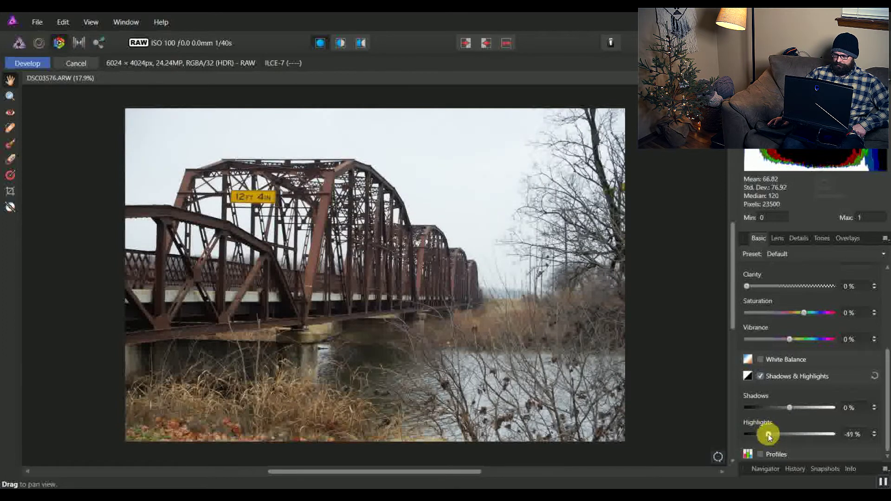
pyautogui.click(874, 437)
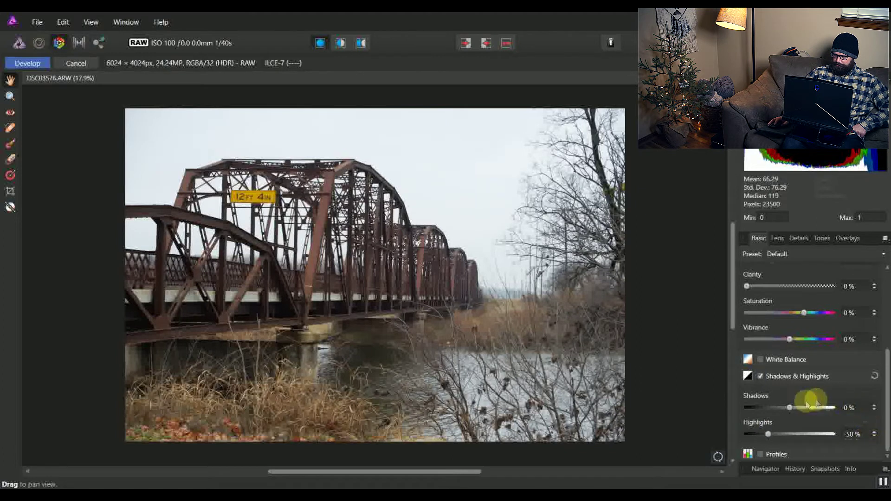
pyautogui.moveTo(804, 408); pyautogui.dragTo(804, 407)
# Raise Clarity to 30% to sharpen midtone detail on the trusses.
pyautogui.moveTo(882, 365); pyautogui.dragTo(882, 330)
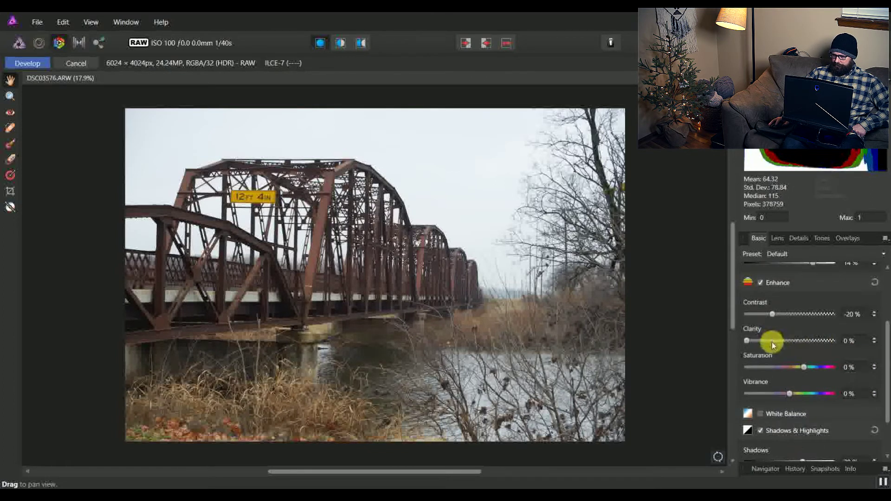
pyautogui.click(772, 341)
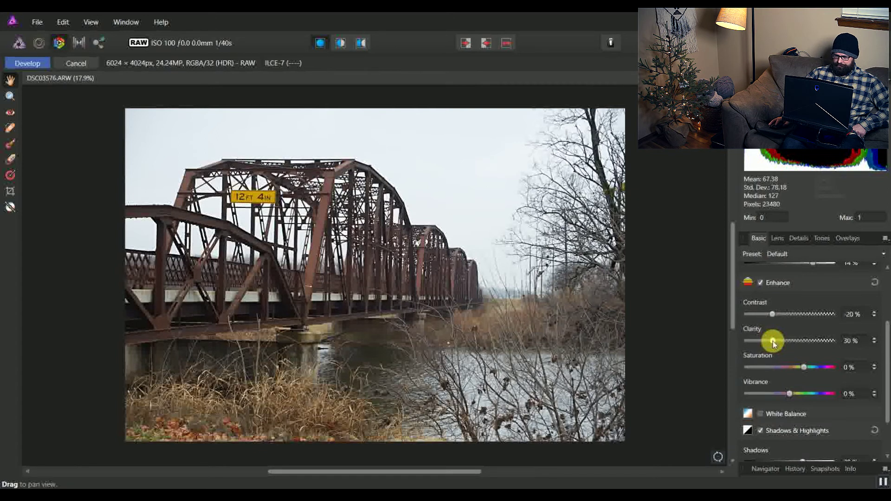
pyautogui.moveTo(882, 364); pyautogui.dragTo(887, 354)
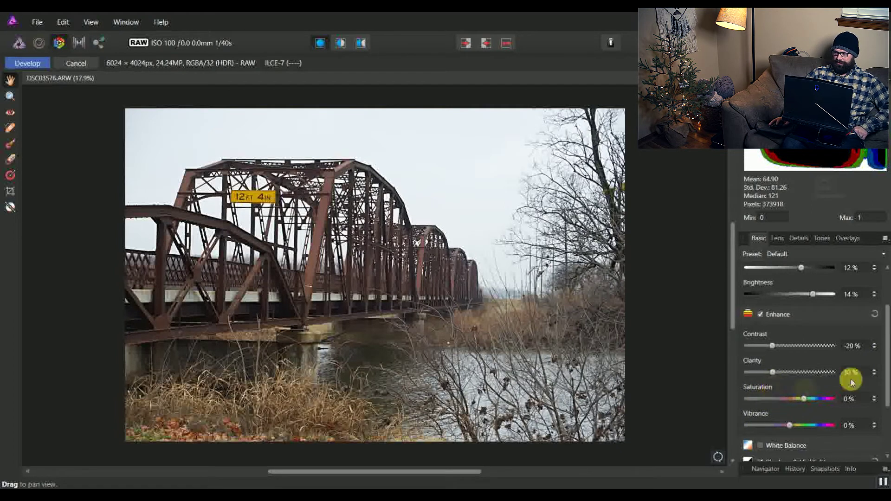
pyautogui.moveTo(884, 364); pyautogui.dragTo(886, 328)
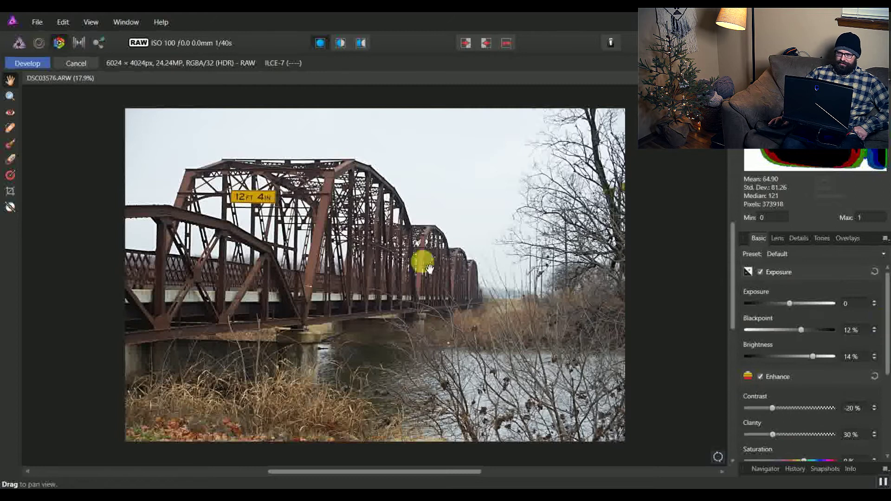
# Start adding the current settings as a new preset, then cancel it.
pyautogui.click(883, 239)
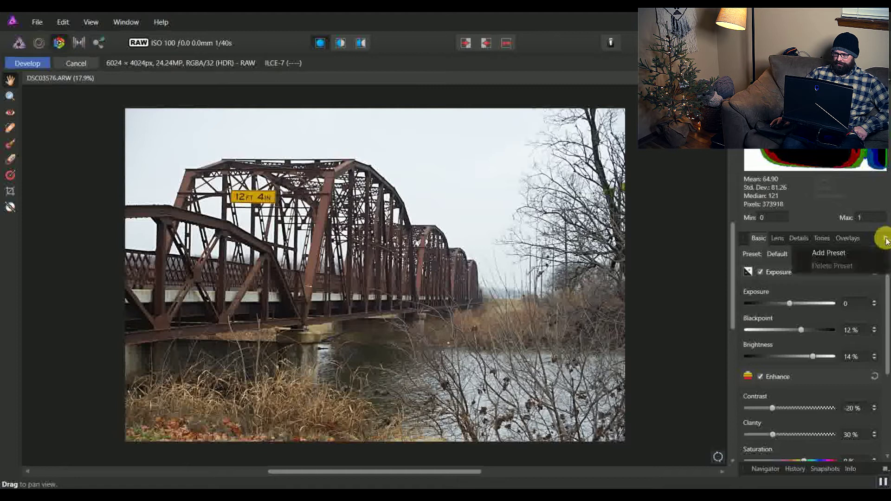
pyautogui.click(840, 253)
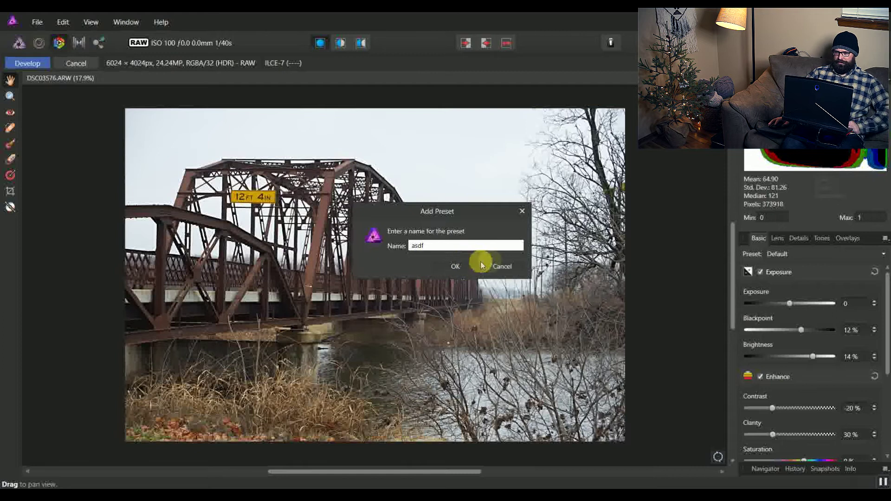
pyautogui.click(502, 266)
# Apply the Try This preset and set Contrast to exactly -20%.
pyautogui.click(784, 255)
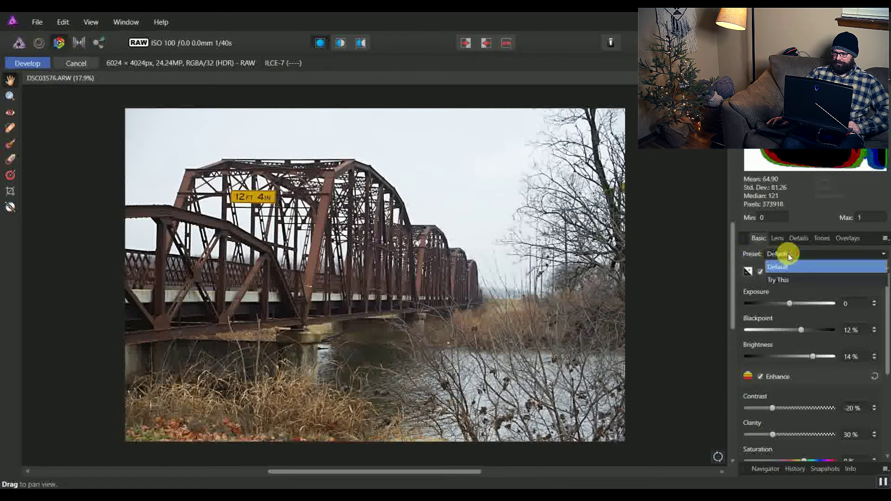
pyautogui.click(774, 281)
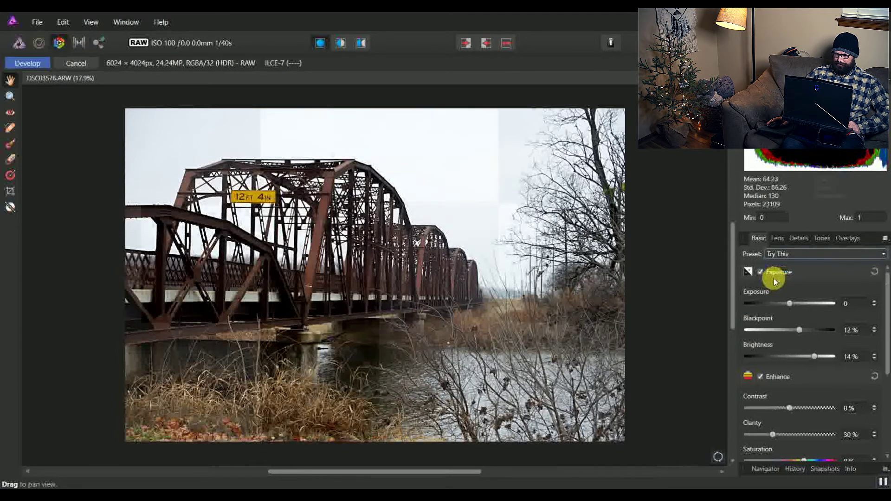
pyautogui.moveTo(773, 408); pyautogui.dragTo(774, 410)
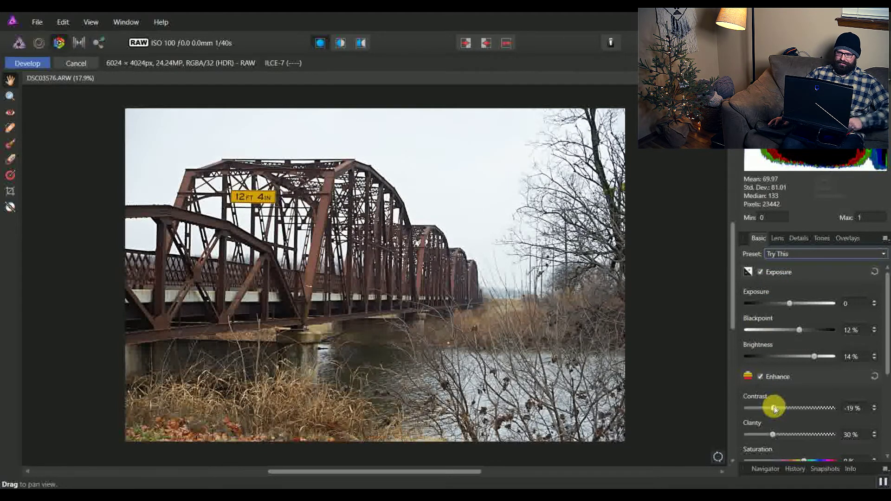
pyautogui.click(874, 411)
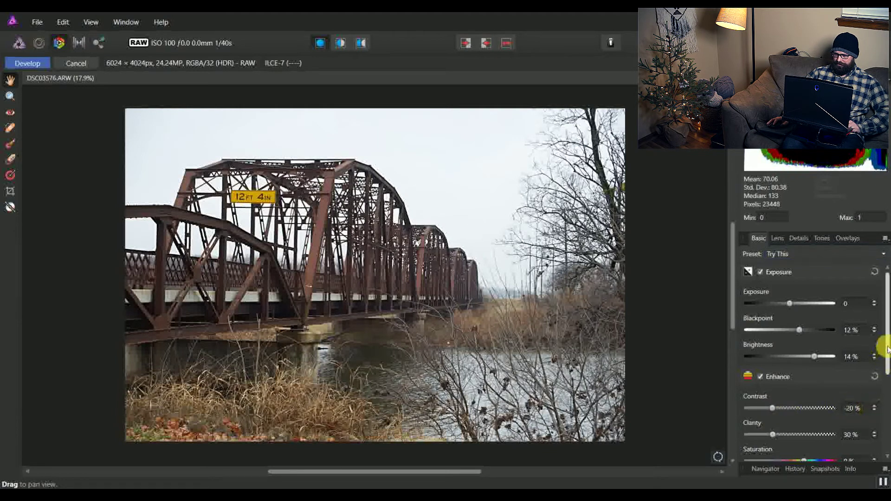
pyautogui.moveTo(888, 358); pyautogui.dragTo(883, 318)
# Enable Curves, add three points, and pull shadows down and highlights up into a gentle S-curve.
pyautogui.click(821, 238)
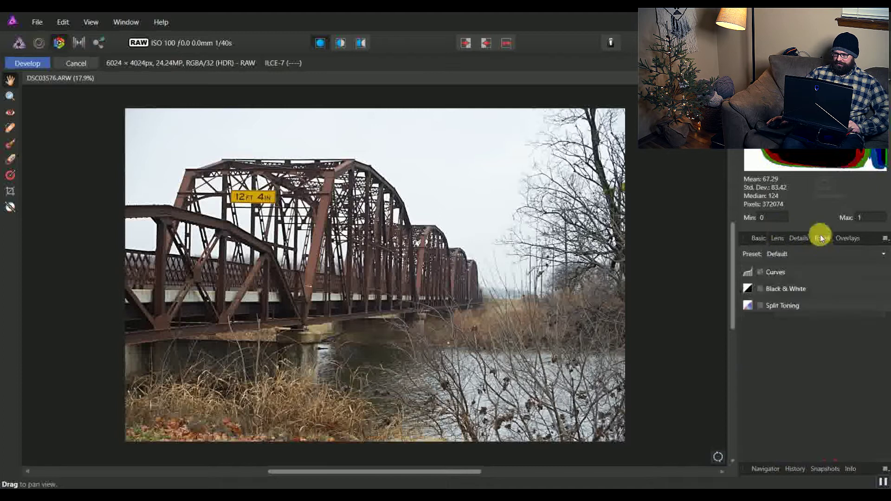
pyautogui.click(760, 273)
pyautogui.click(777, 395)
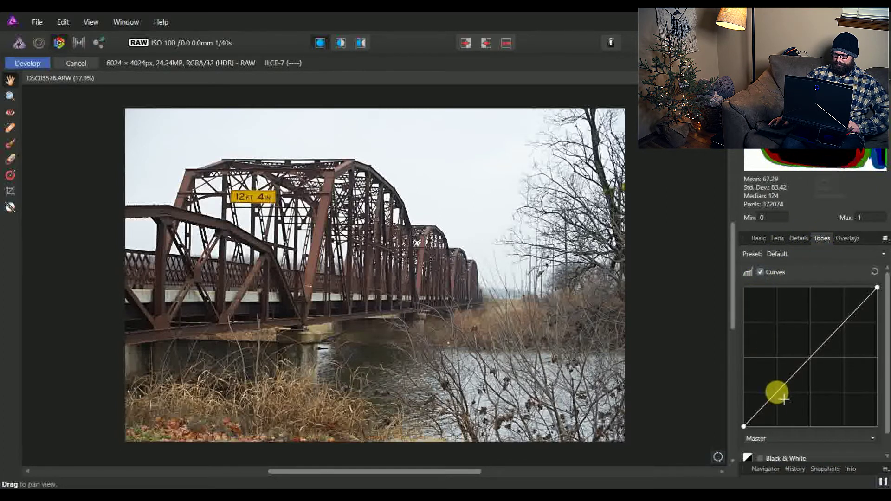
pyautogui.click(809, 359)
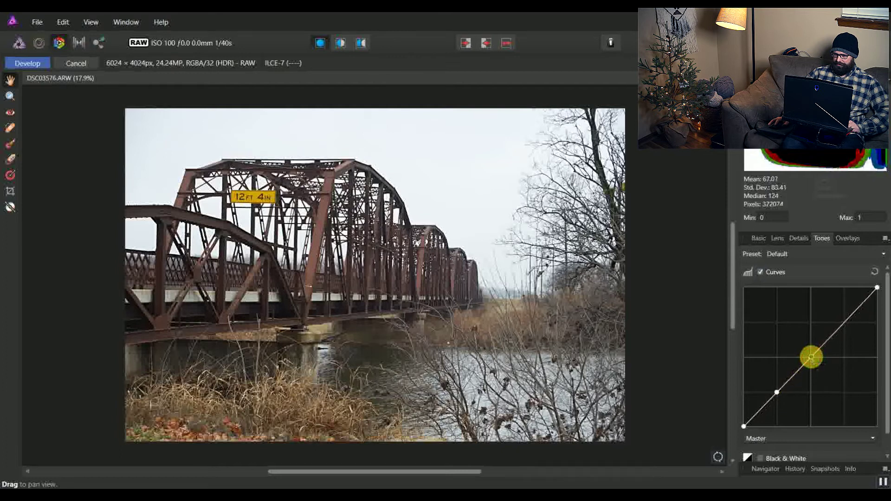
pyautogui.click(846, 320)
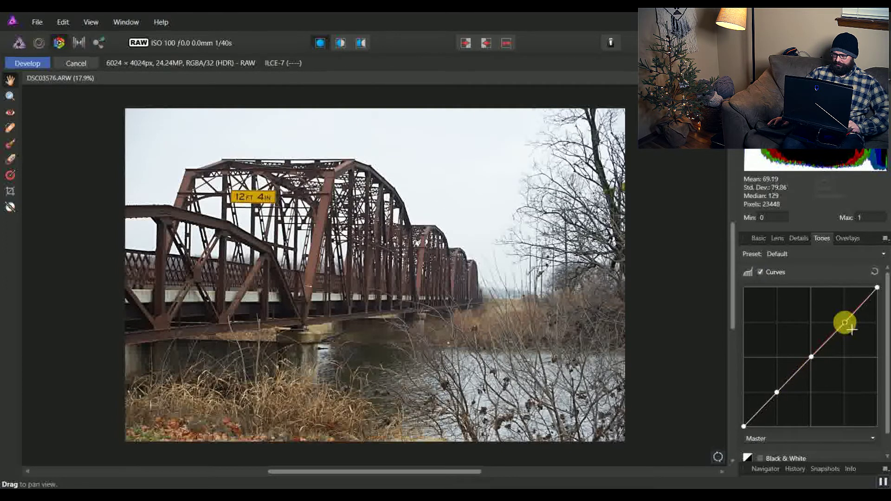
pyautogui.click(776, 394)
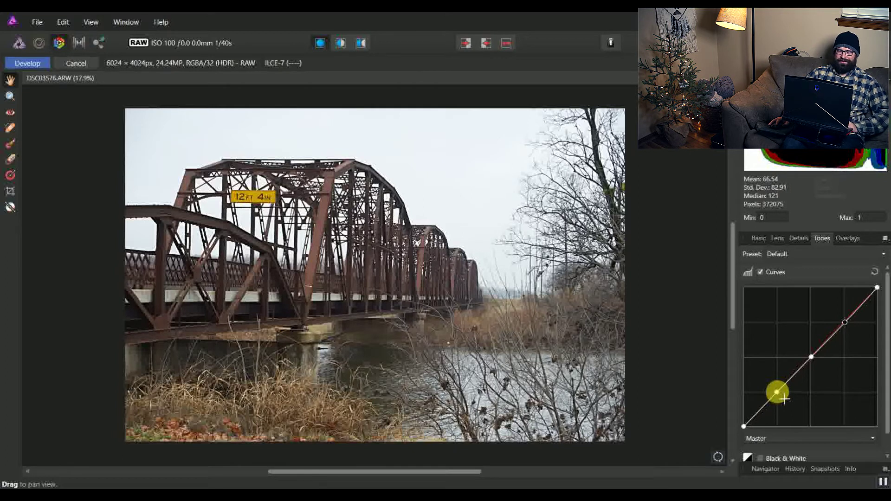
pyautogui.moveTo(778, 394); pyautogui.dragTo(778, 397)
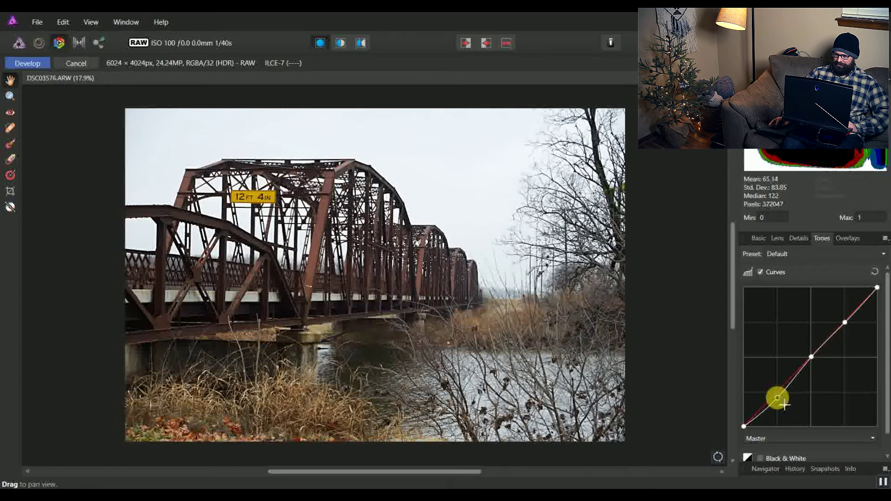
pyautogui.moveTo(844, 324); pyautogui.dragTo(845, 318)
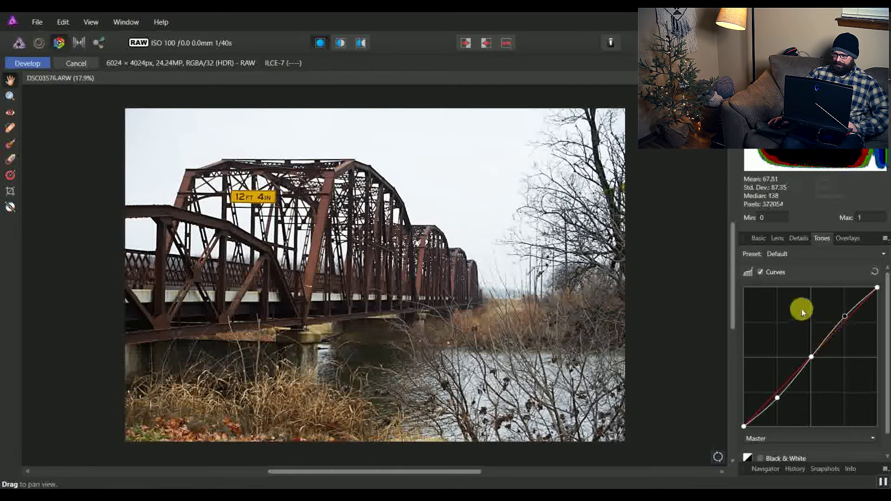
# Abandon saving a new tones preset and apply the Small S-Curve tones preset instead.
pyautogui.click(882, 238)
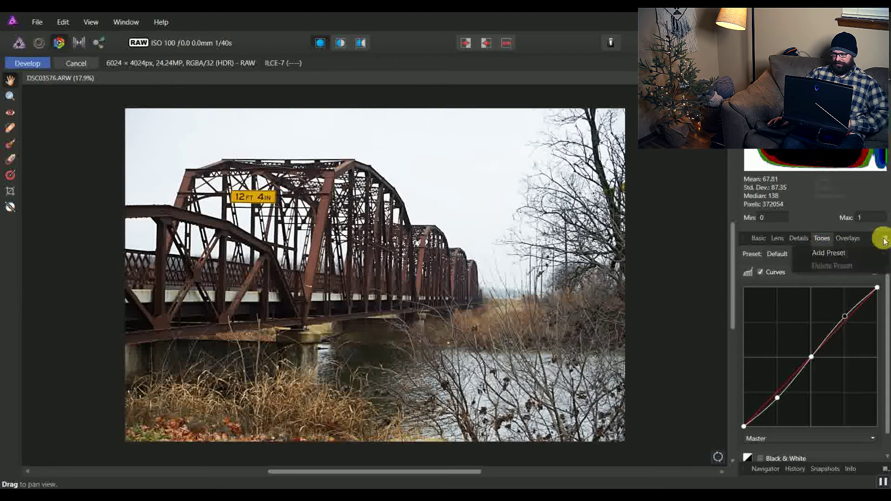
pyautogui.click(848, 252)
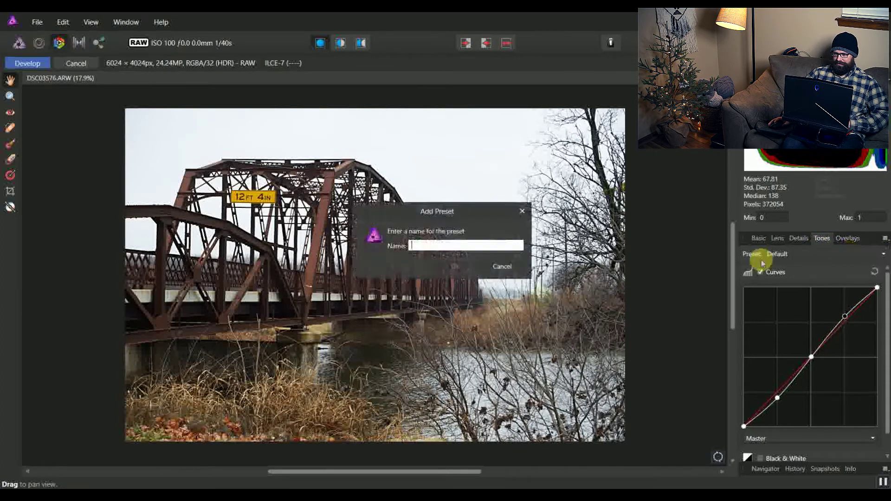
pyautogui.click(496, 266)
pyautogui.click(867, 250)
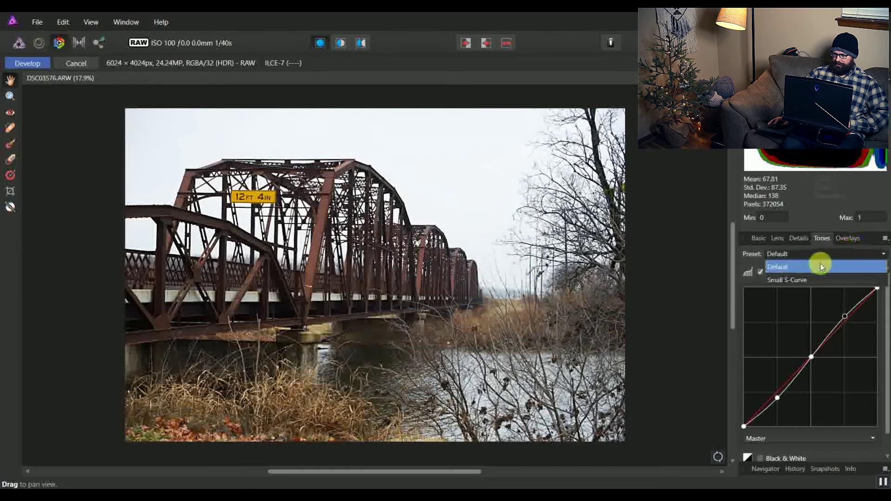
pyautogui.click(776, 279)
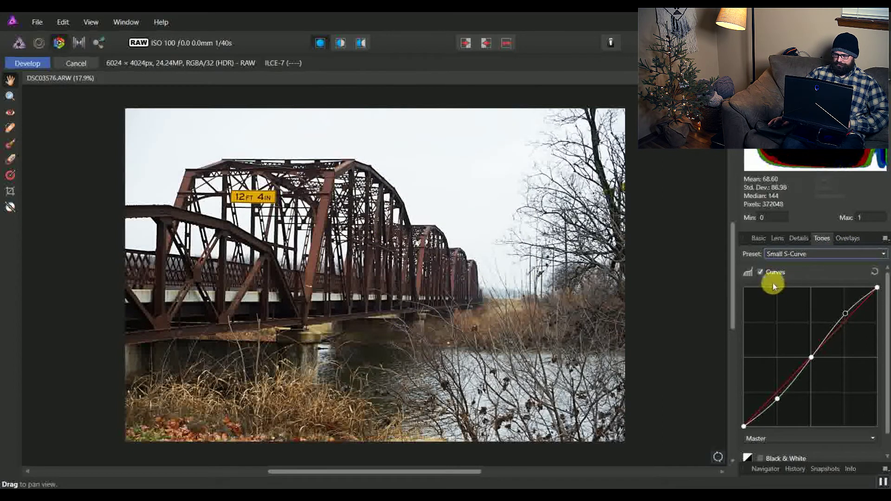
pyautogui.click(797, 237)
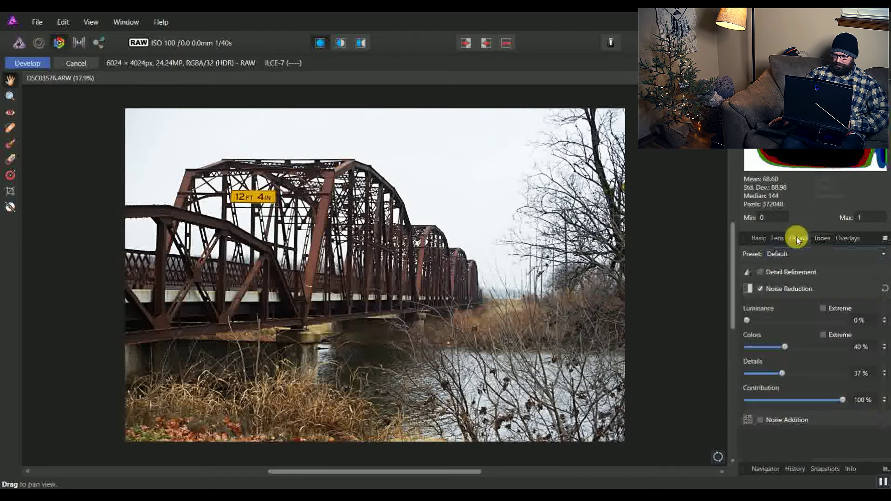
# Turn on Detail Refinement with 20% radius and 60% amount, then return to Basic settings.
pyautogui.click(756, 272)
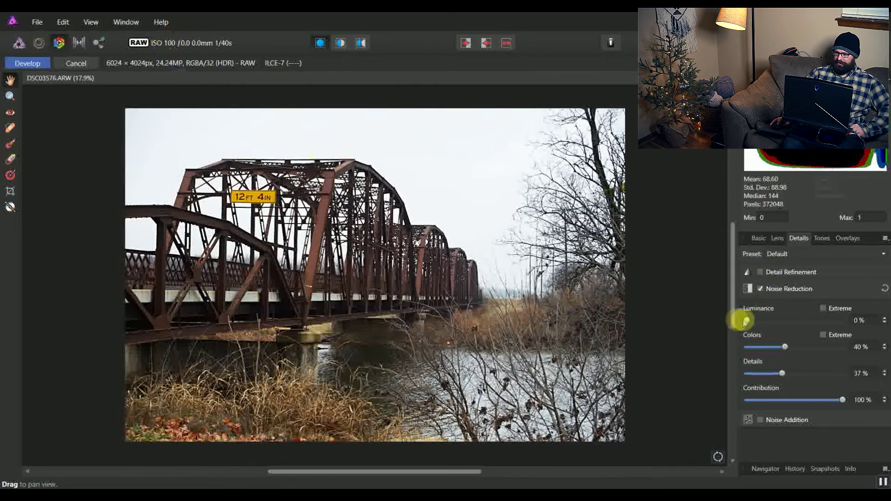
pyautogui.click(759, 274)
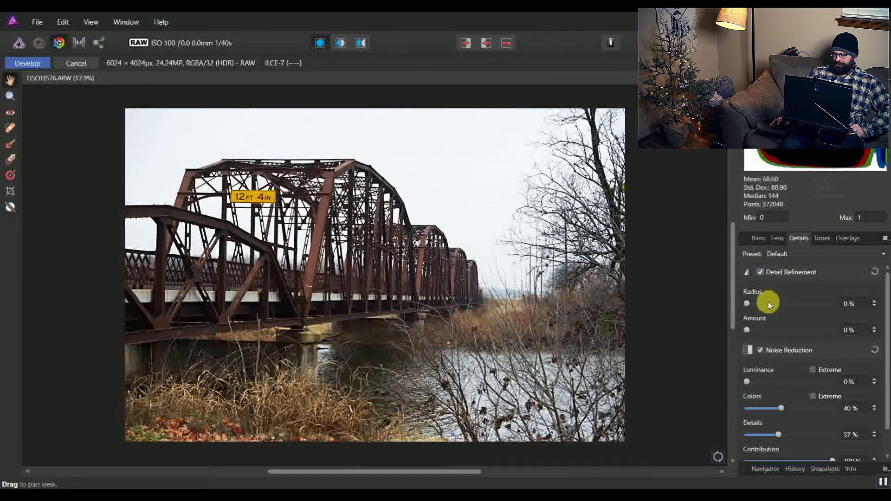
pyautogui.moveTo(767, 302); pyautogui.dragTo(765, 303)
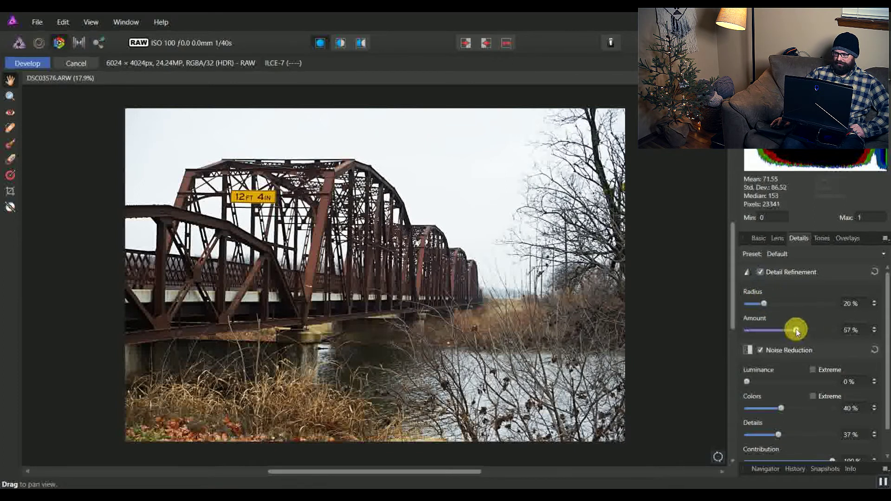
pyautogui.click(795, 329)
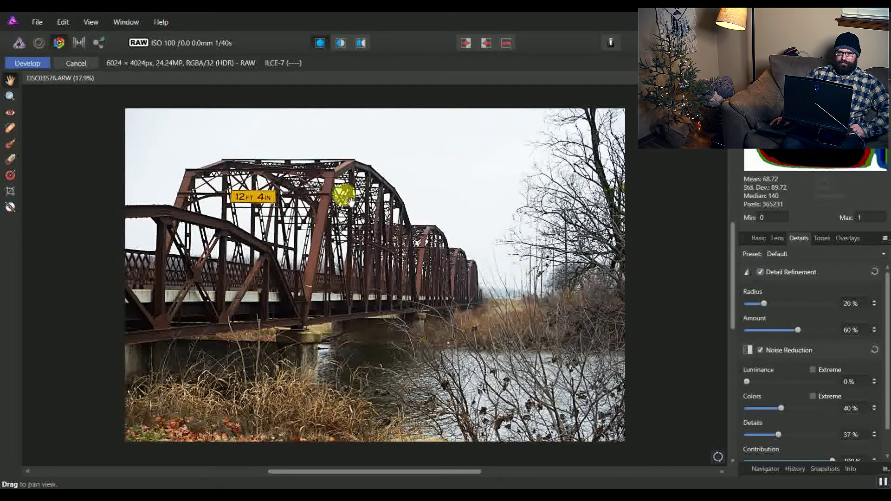
pyautogui.moveTo(363, 235); pyautogui.dragTo(362, 239)
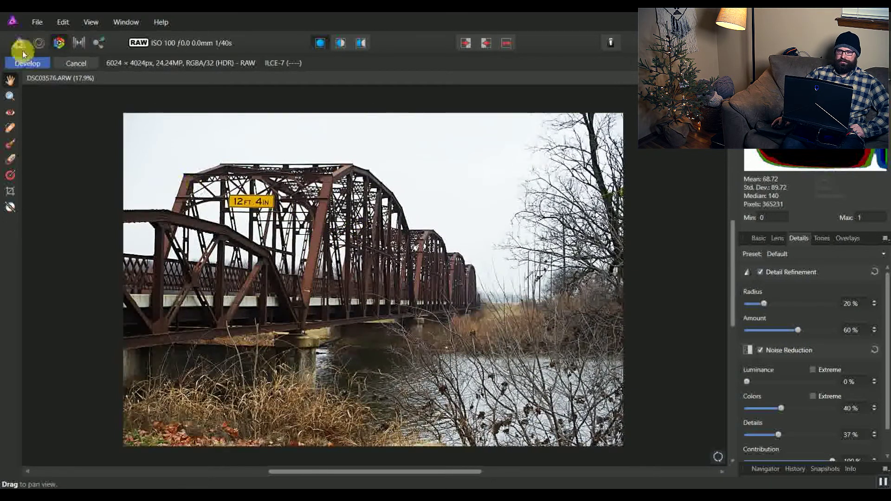
pyautogui.moveTo(279, 193); pyautogui.dragTo(291, 183)
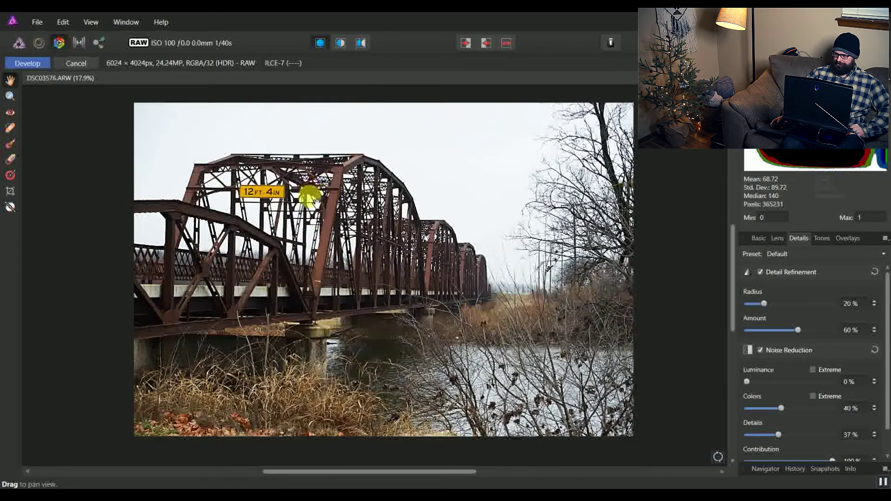
pyautogui.click(756, 240)
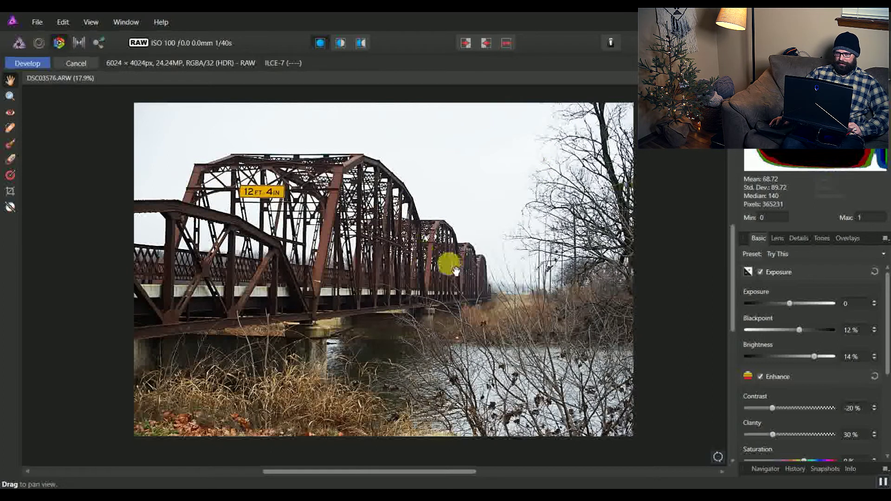
# Draw a linear gradient overlay from the photo's top edge down to the bridge.
pyautogui.click(6, 177)
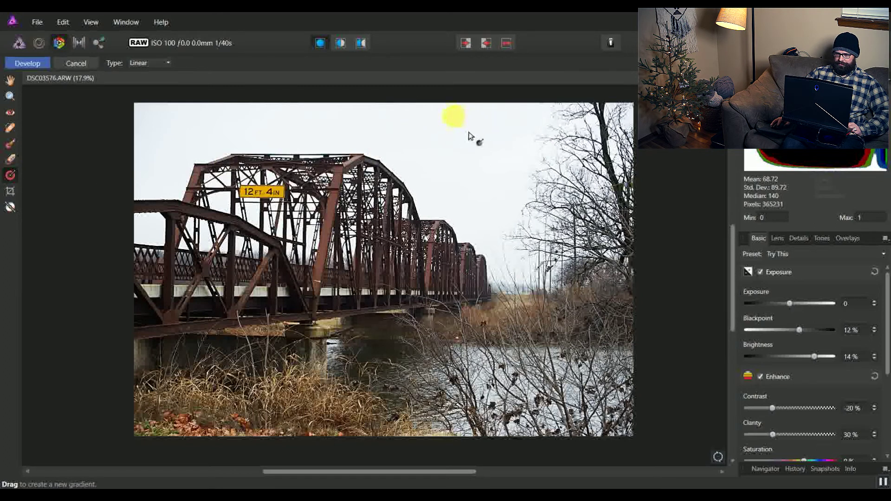
pyautogui.moveTo(448, 116); pyautogui.dragTo(438, 289)
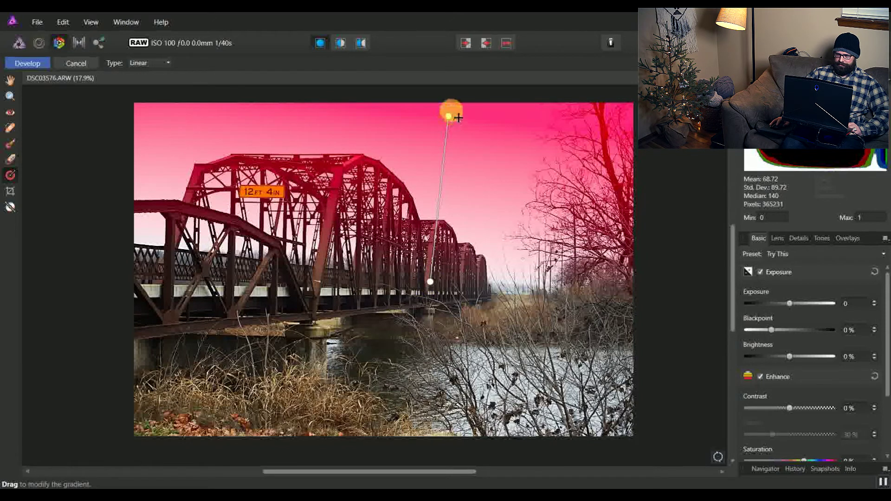
pyautogui.moveTo(458, 117); pyautogui.dragTo(459, 109)
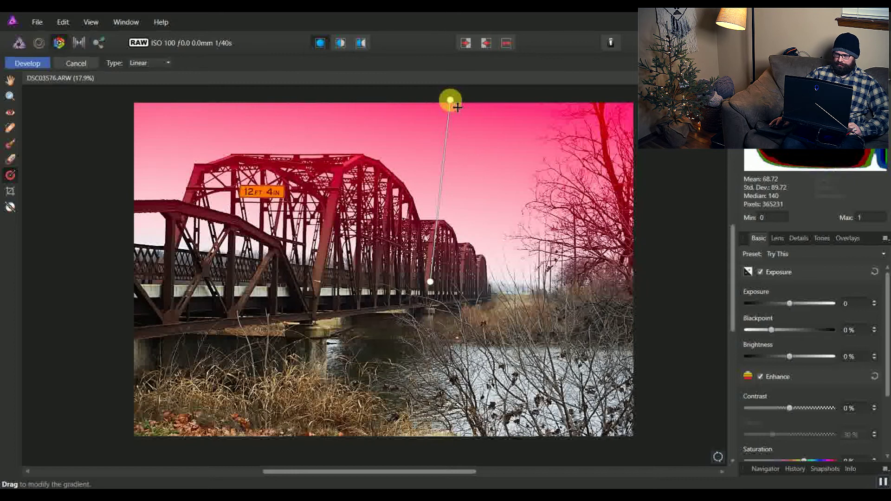
# Darken the sky overlay with Exposure -2 and Blackpoint 5%, and tweak its contrast.
pyautogui.moveTo(790, 303); pyautogui.dragTo(742, 308)
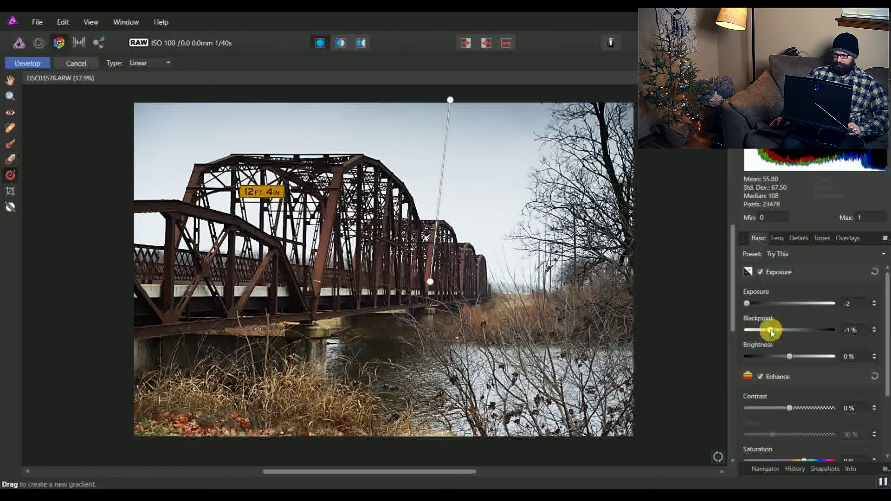
pyautogui.moveTo(771, 332); pyautogui.dragTo(785, 333)
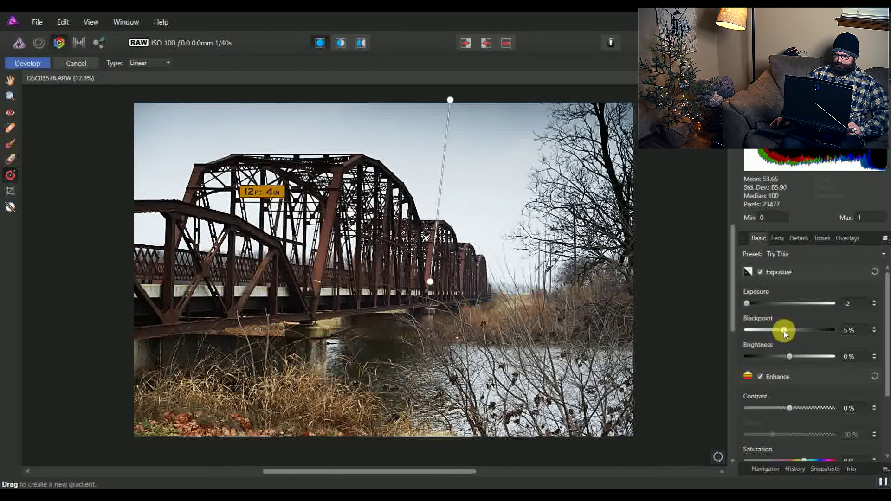
pyautogui.moveTo(881, 312); pyautogui.dragTo(852, 351)
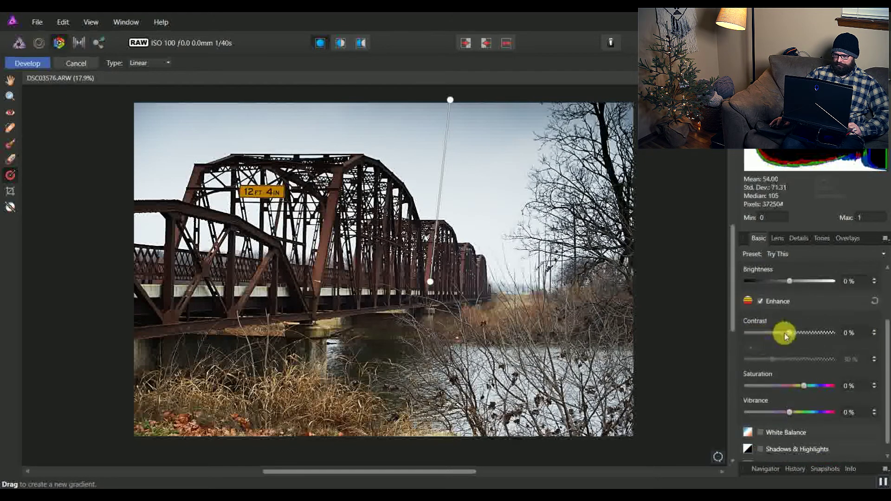
pyautogui.moveTo(788, 333)
pyautogui.mouseDown()
pyautogui.moveTo(825, 335)
pyautogui.moveTo(790, 333)
pyautogui.mouseUp()
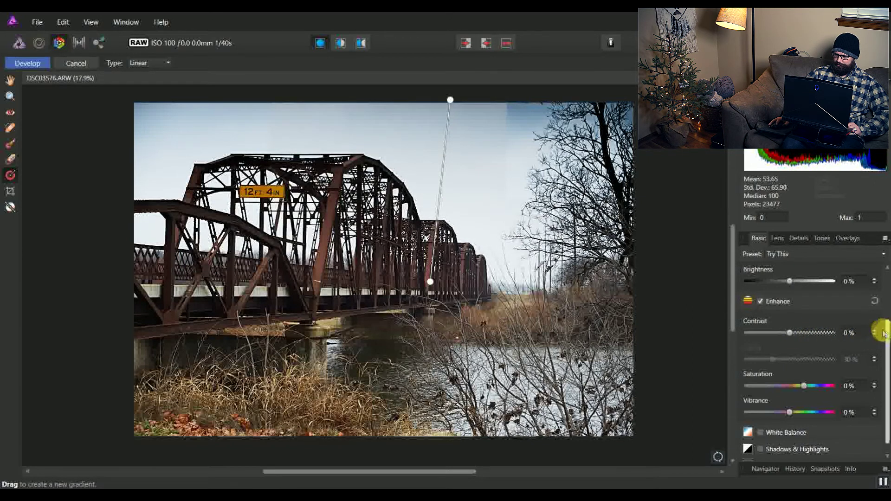
pyautogui.moveTo(883, 333); pyautogui.dragTo(881, 360)
pyautogui.click(790, 402)
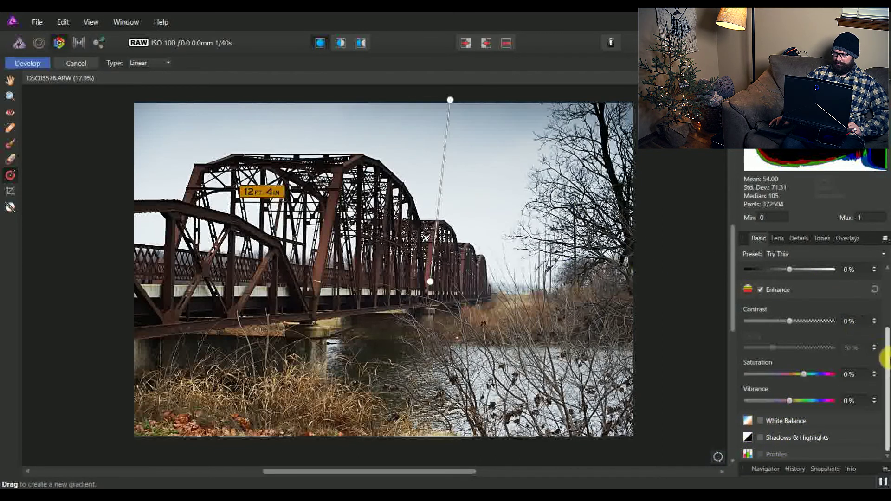
pyautogui.moveTo(884, 358); pyautogui.dragTo(881, 264)
# Check the gradient in the Overlays list, return to Basic, and develop into Photo persona.
pyautogui.click(847, 238)
pyautogui.click(753, 273)
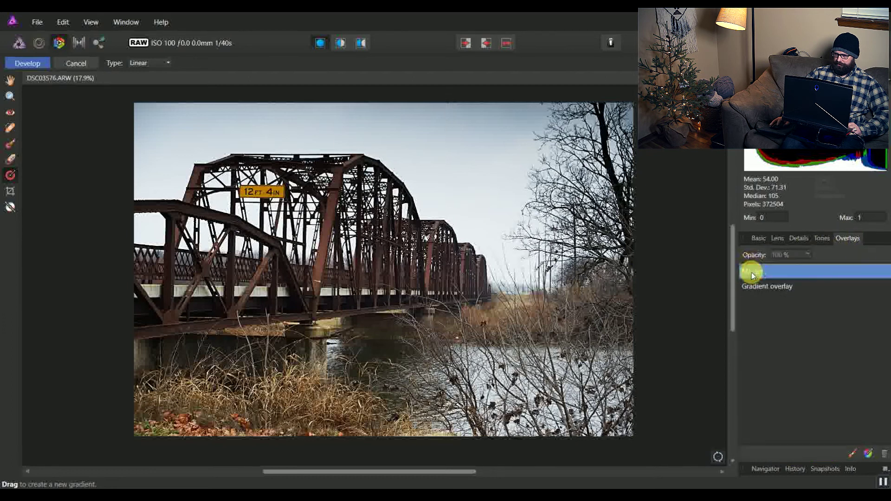
pyautogui.click(757, 238)
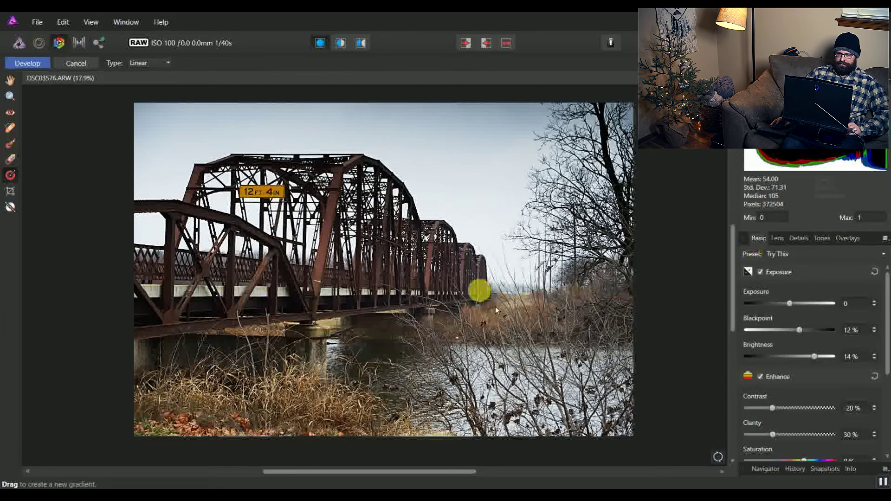
pyautogui.click(36, 63)
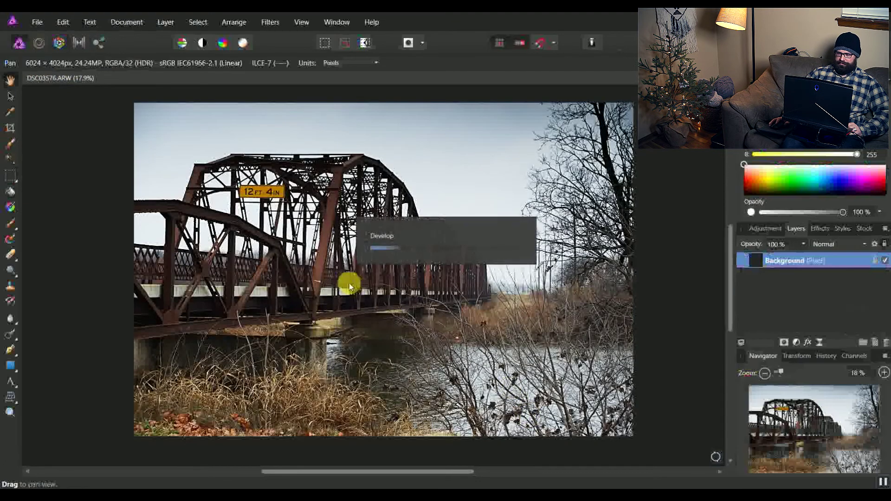